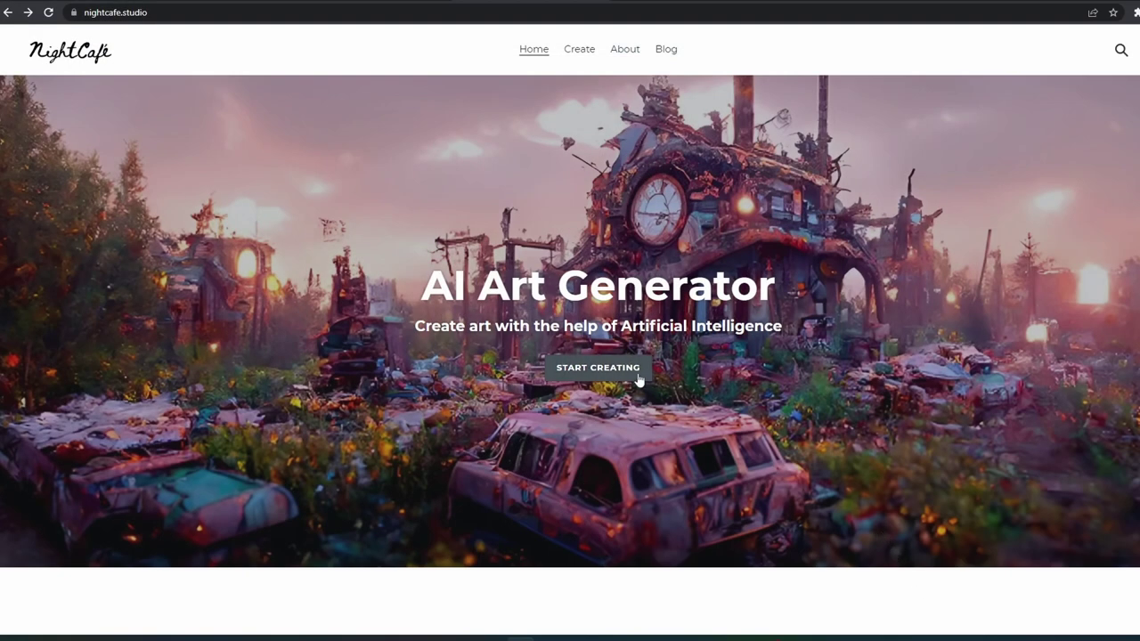
# Start a new creation from the homepage to reach the creation-method choices.
pyautogui.click(638, 380)
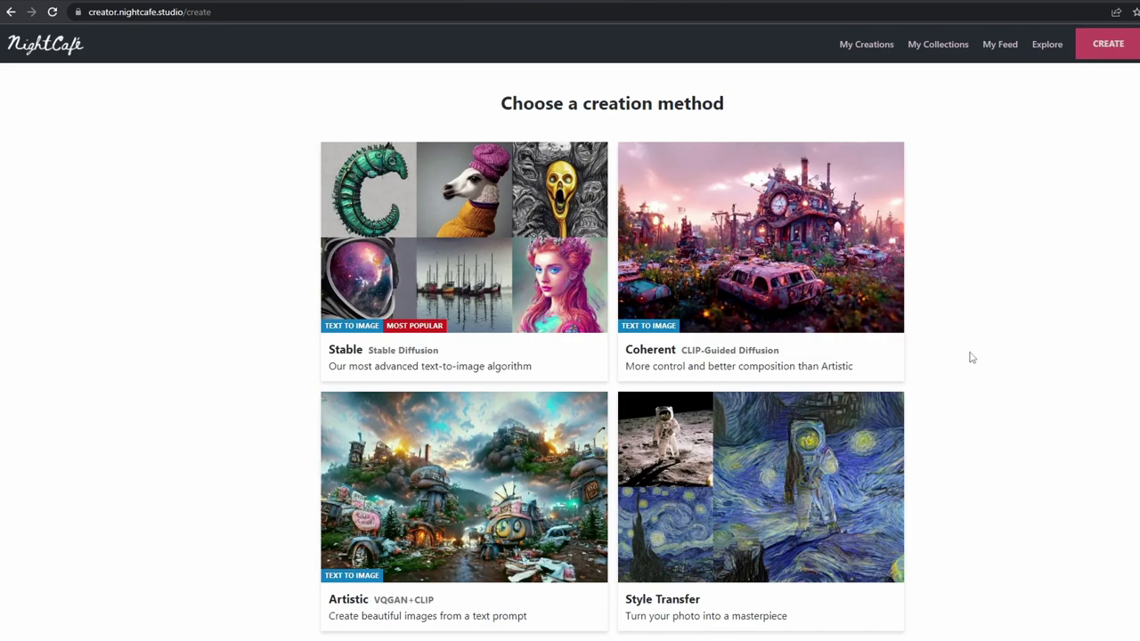
# Choose the Coherent method and enter the prompt 'Monolith in the desert'.
pyautogui.click(845, 265)
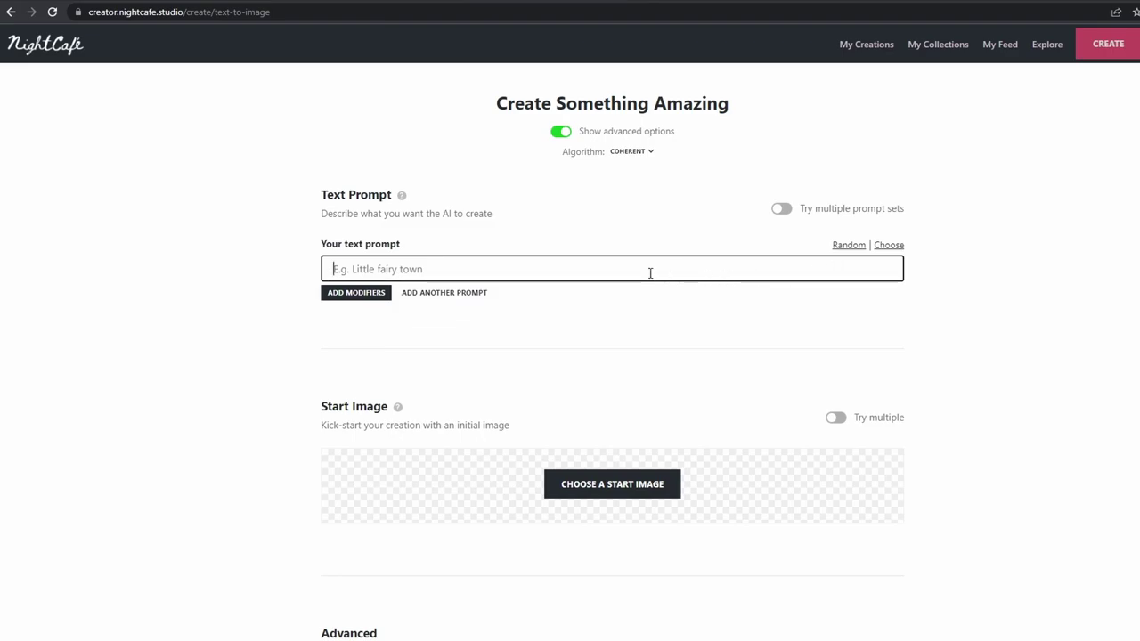
pyautogui.write('Monolith')
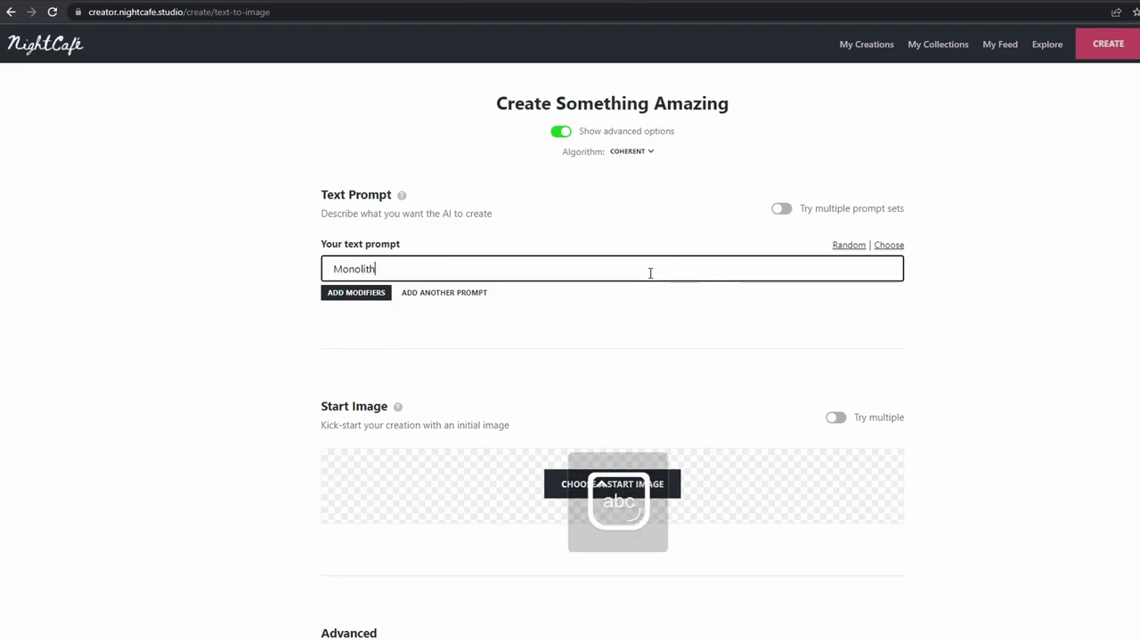
pyautogui.write(' in the ')
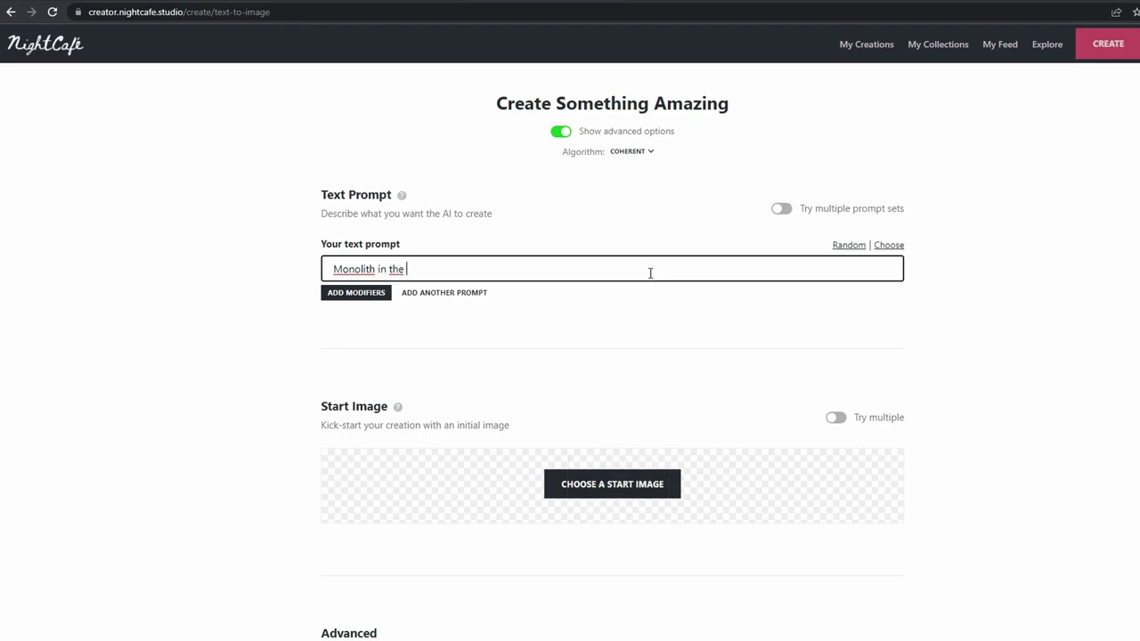
pyautogui.write('desert')
pyautogui.click(387, 331)
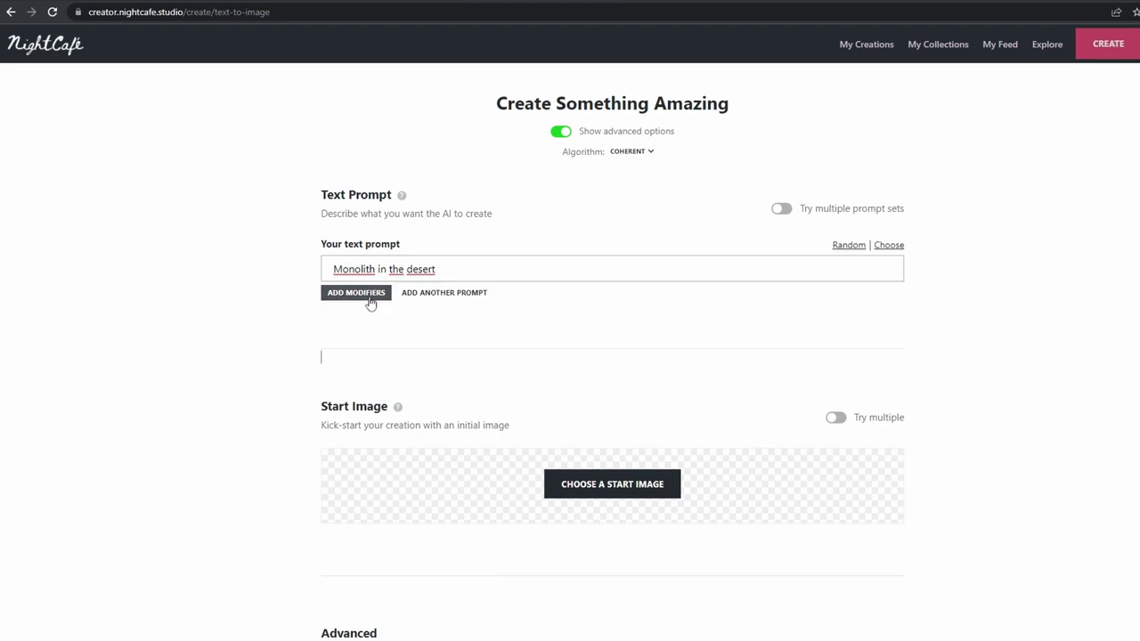
# Append the 'digital art' modifier from Mediums and techniques to the prompt.
pyautogui.click(371, 303)
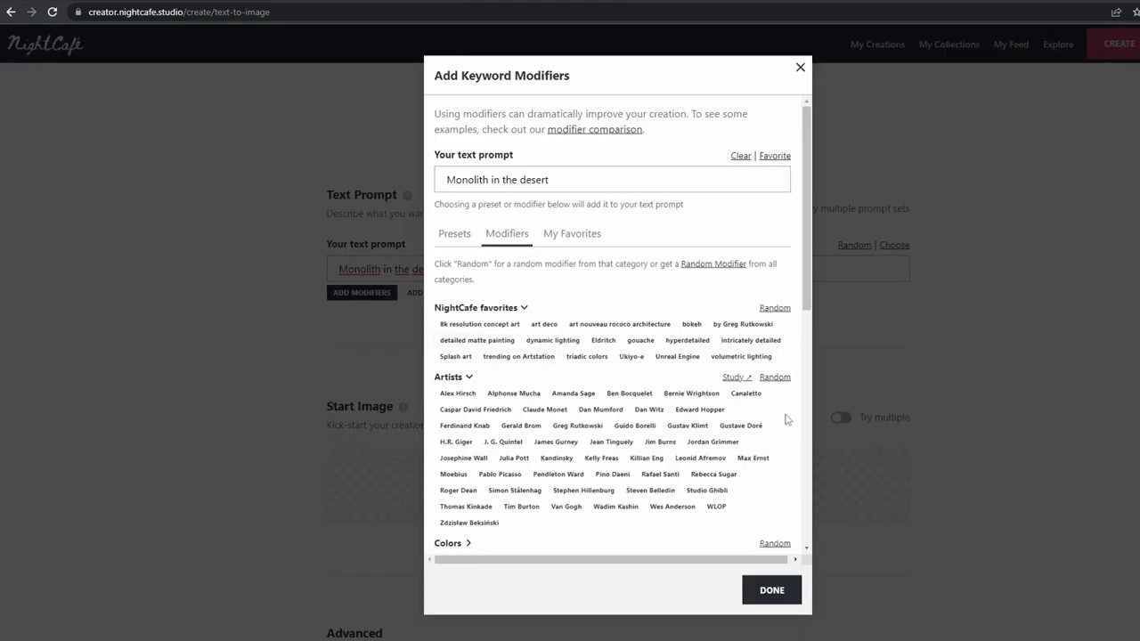
pyautogui.scroll(-2, 786, 419)
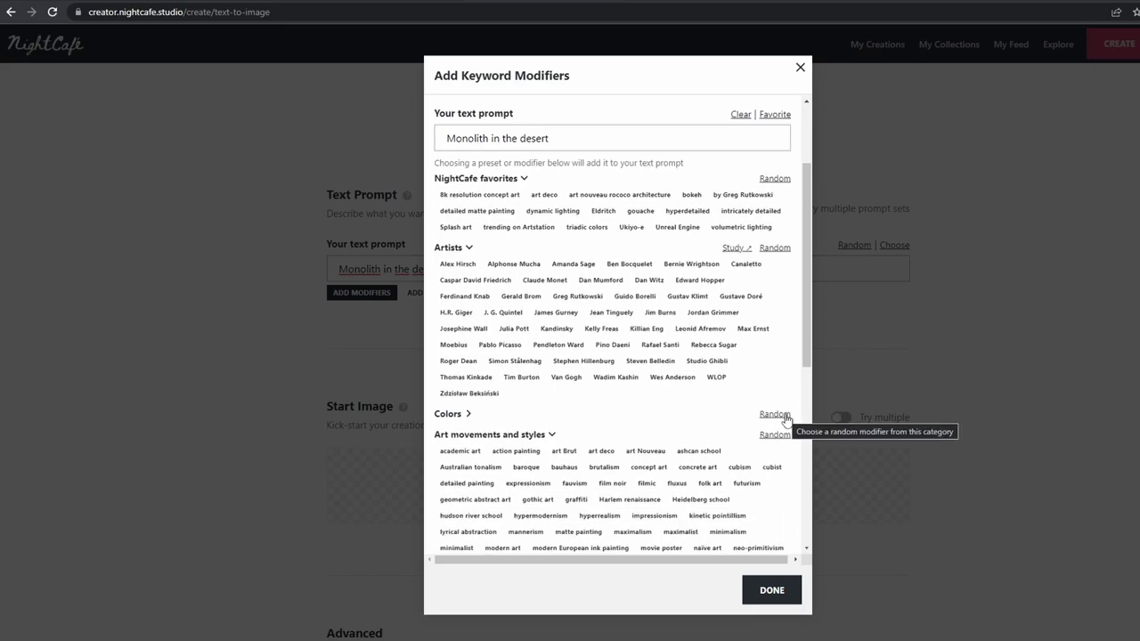
pyautogui.scroll(-1, 786, 420)
pyautogui.scroll(-2, 786, 420)
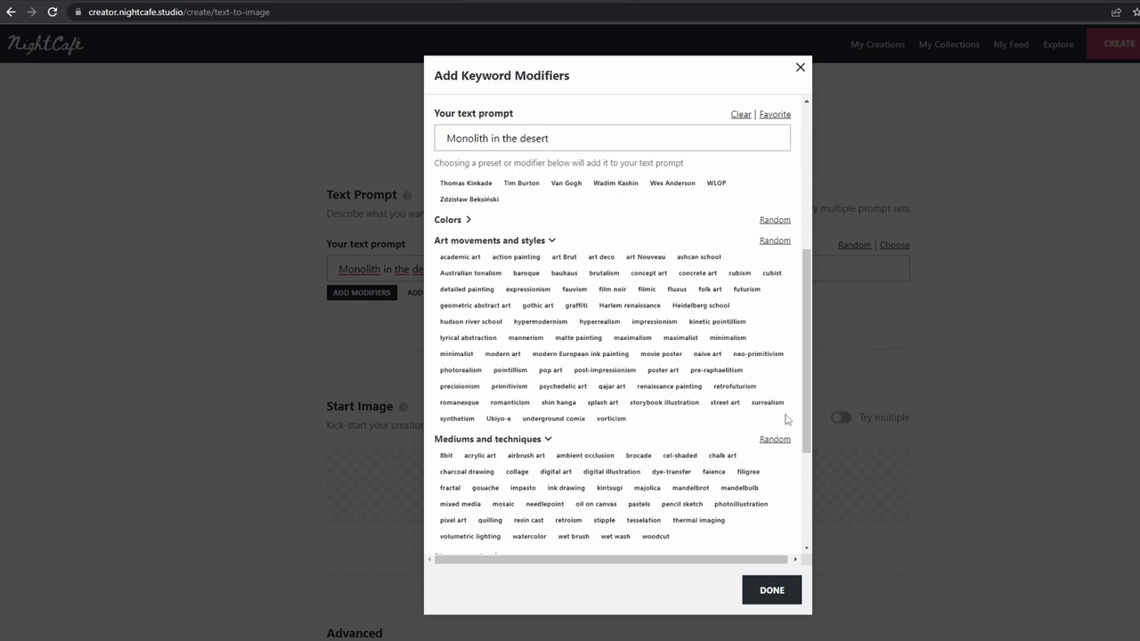
pyautogui.scroll(-2, 787, 420)
pyautogui.scroll(-1, 786, 420)
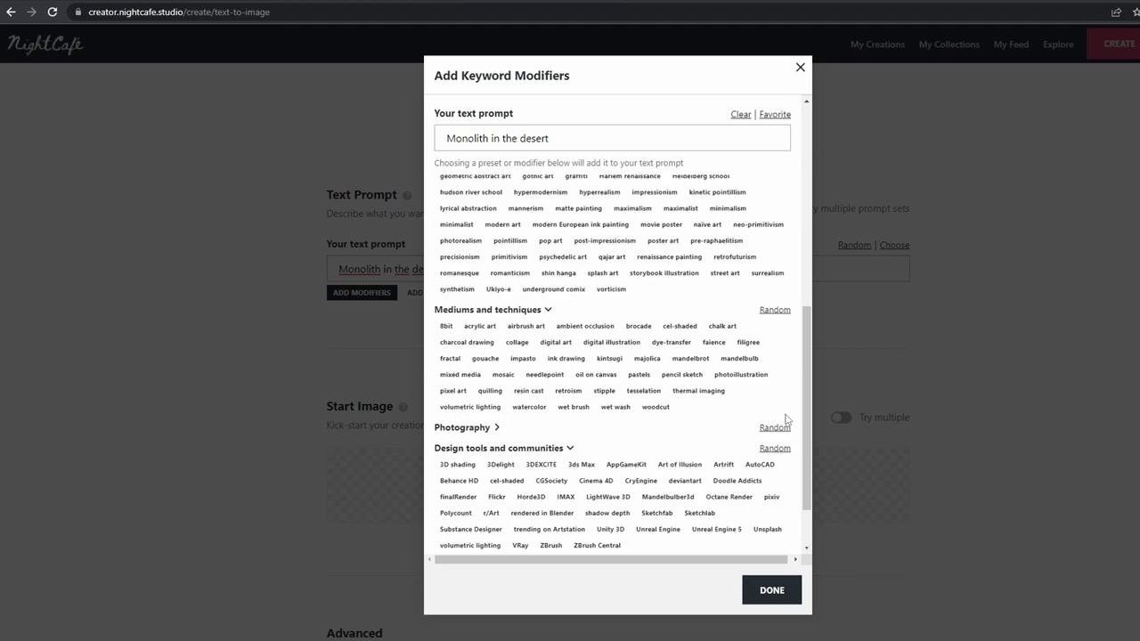
pyautogui.scroll(-1, 786, 419)
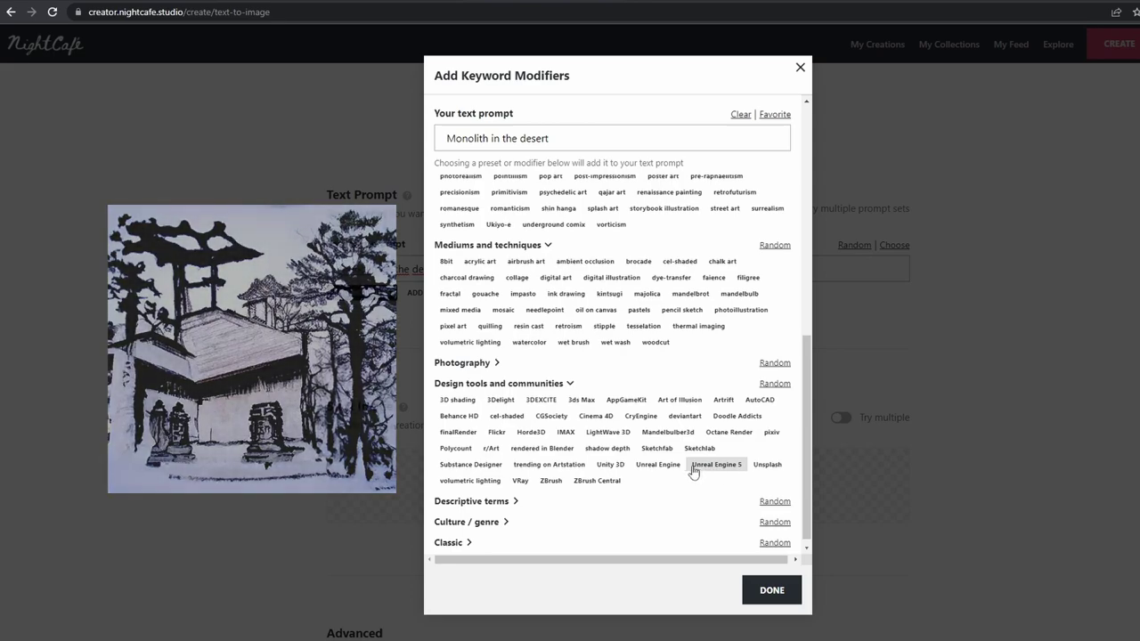
pyautogui.click(552, 278)
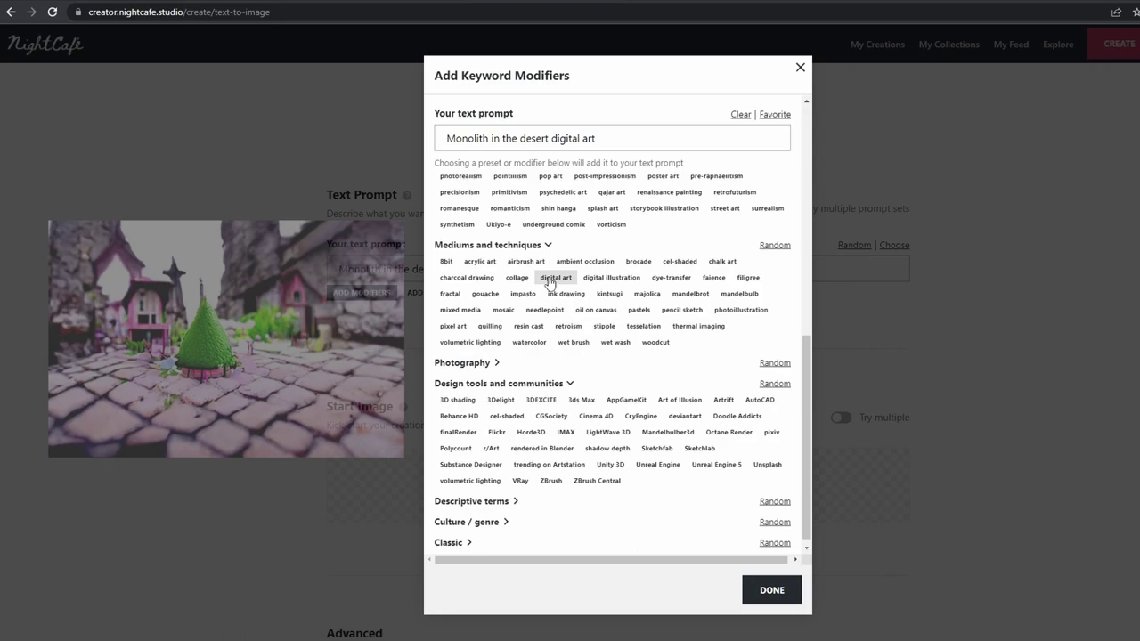
pyautogui.click(767, 591)
# In Advanced settings, keep a single fixed seed and replace it with 420420.
pyautogui.scroll(-2, 909, 523)
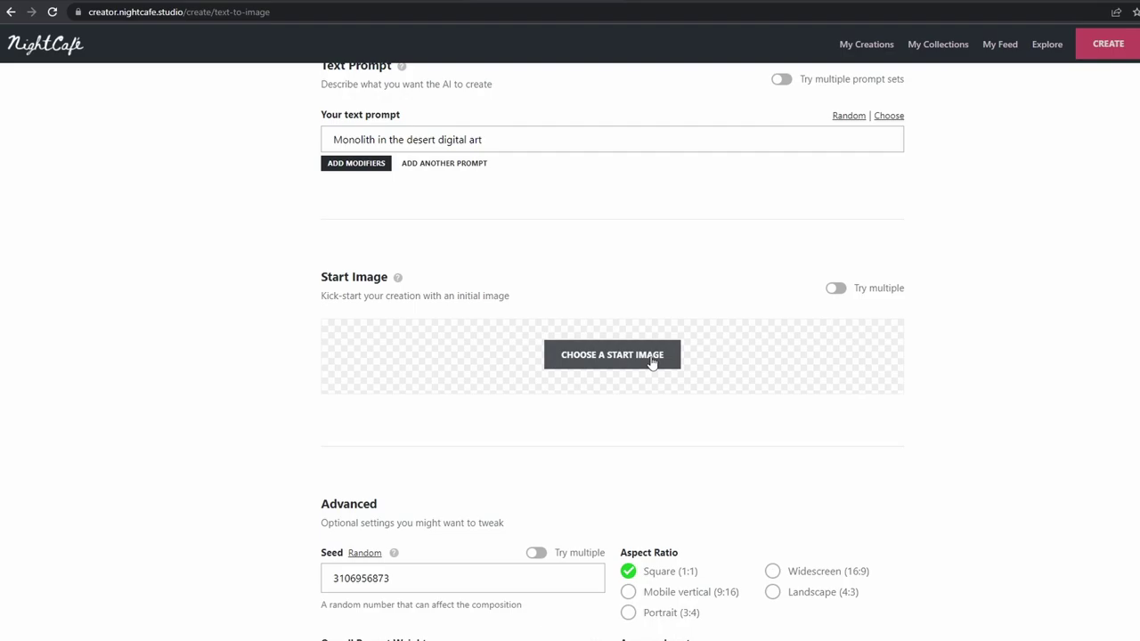
pyautogui.scroll(-2, 651, 361)
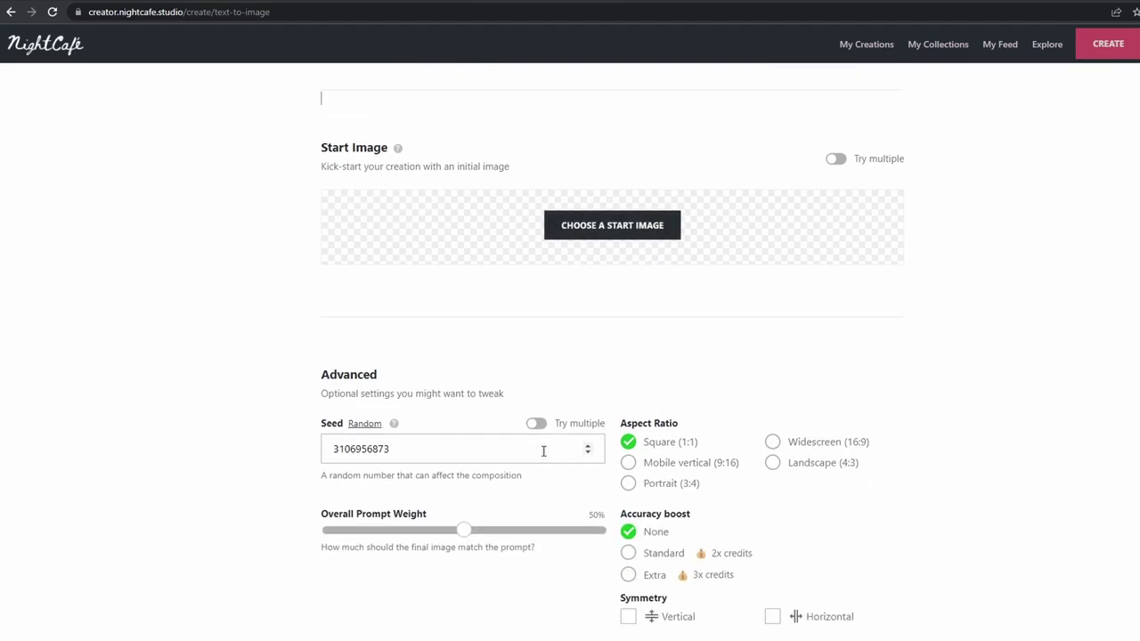
pyautogui.click(536, 425)
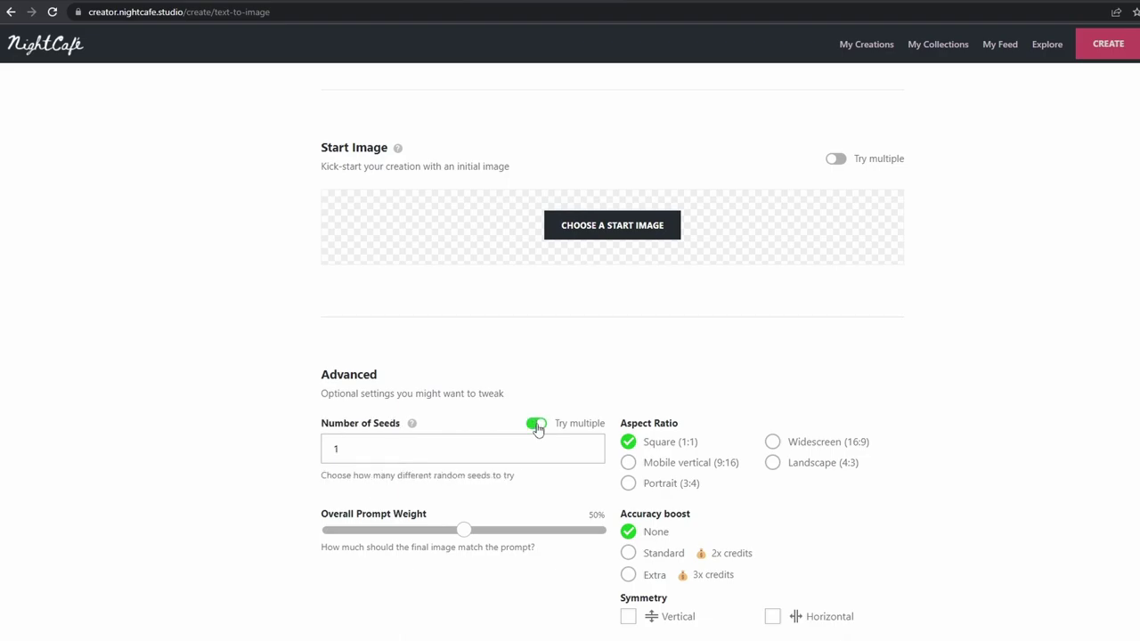
pyautogui.click(536, 425)
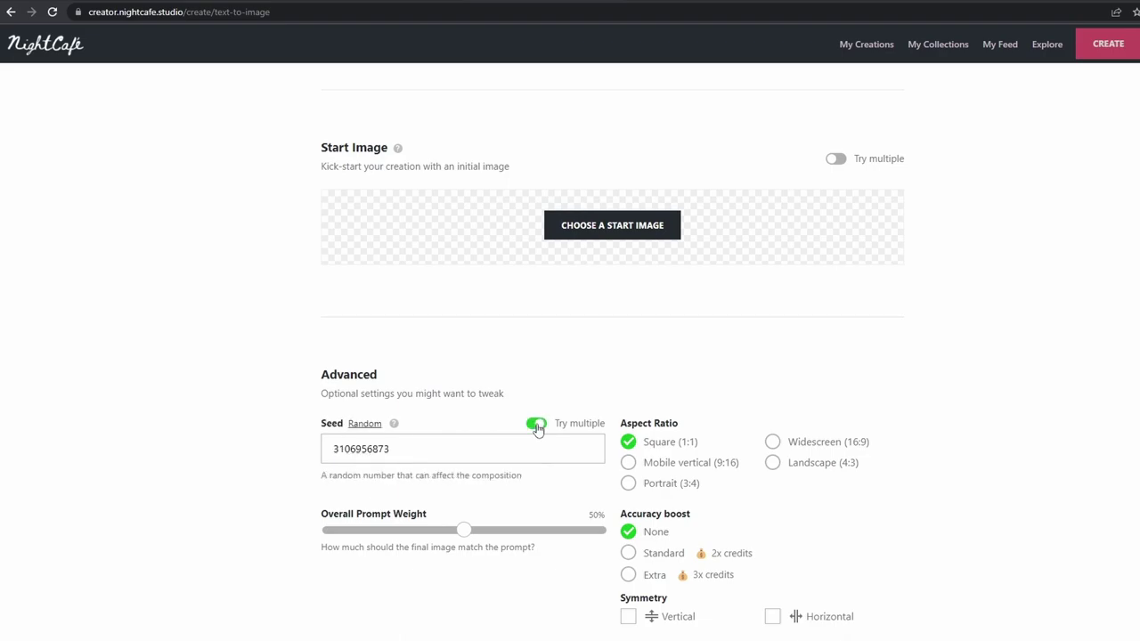
pyautogui.click(461, 451)
pyautogui.doubleClick(461, 451)
pyautogui.write('420')
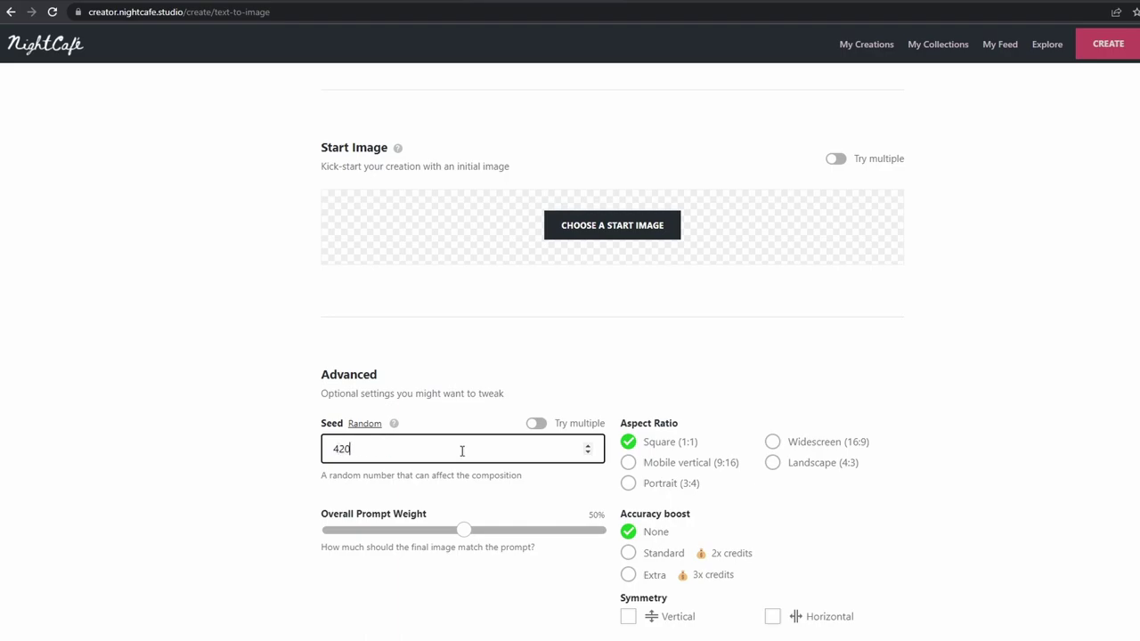
pyautogui.write('420')
# Pick the Landscape (4:3) aspect ratio and check Thumbnail resolution, Short runtime, 1 credit.
pyautogui.click(775, 464)
pyautogui.scroll(-1, 779, 472)
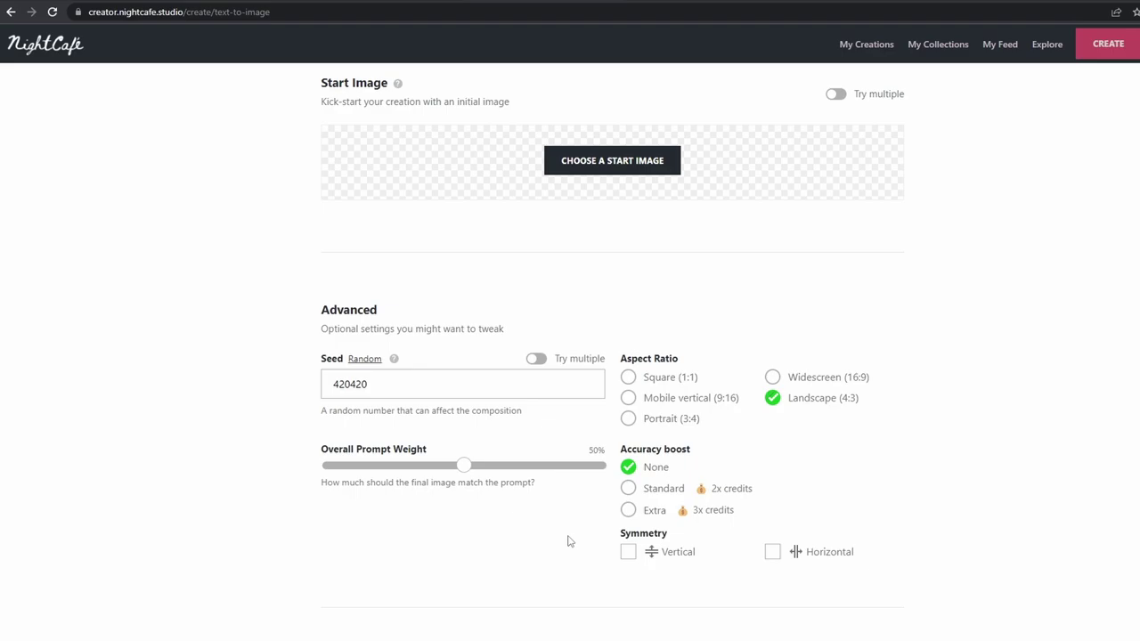
pyautogui.scroll(-4, 568, 540)
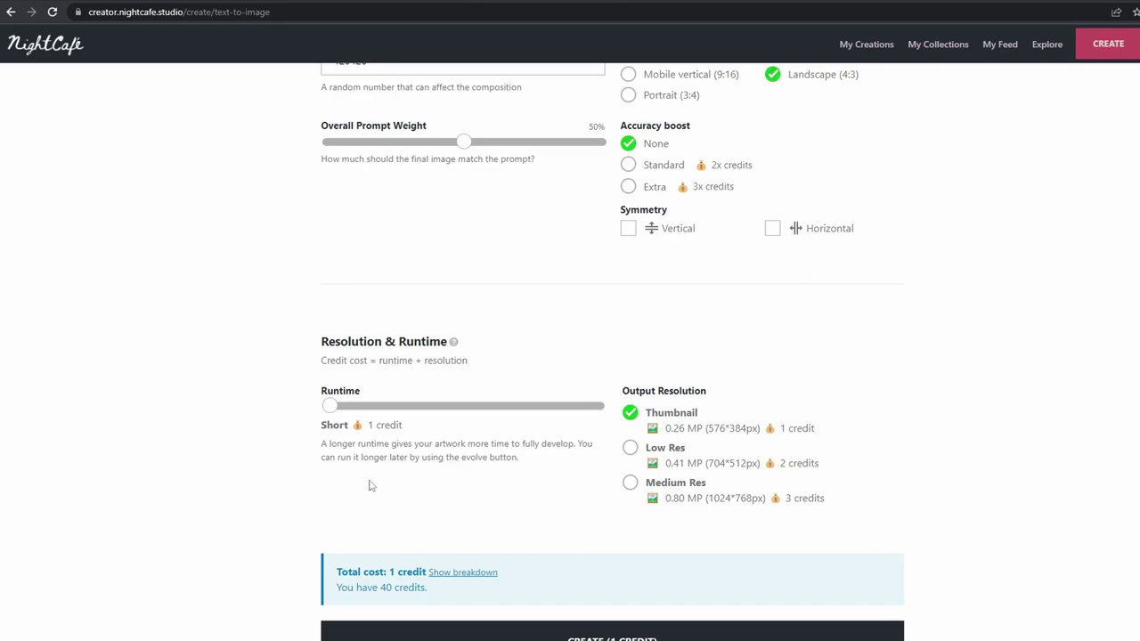
pyautogui.scroll(-1, 305, 490)
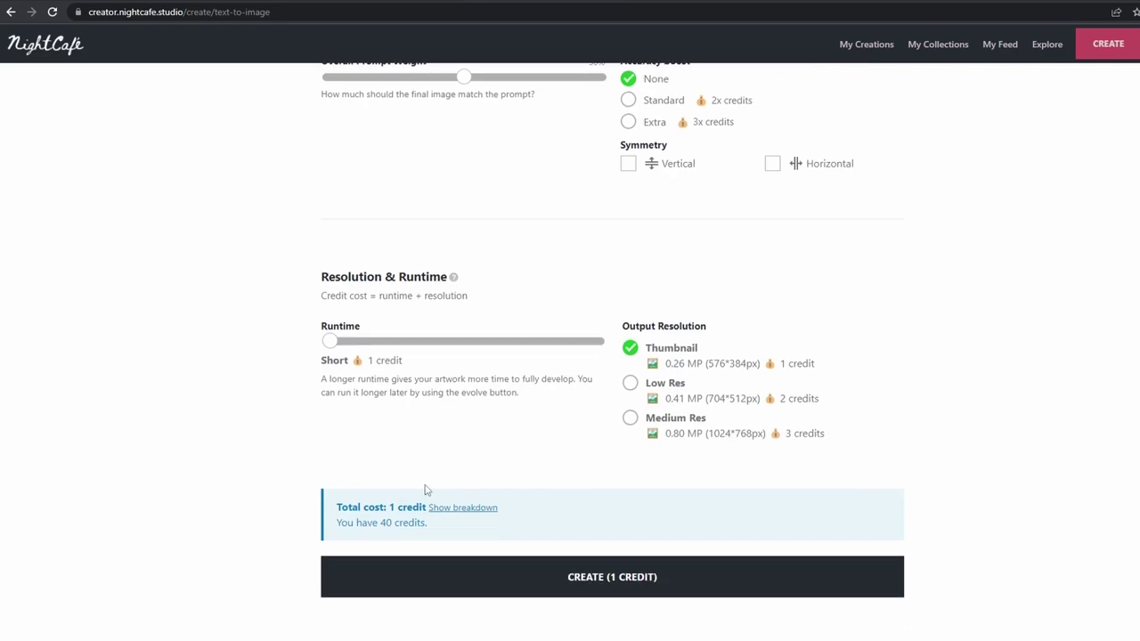
# Create the artwork for 1 credit and wait for it to finish in My Creations.
pyautogui.click(677, 580)
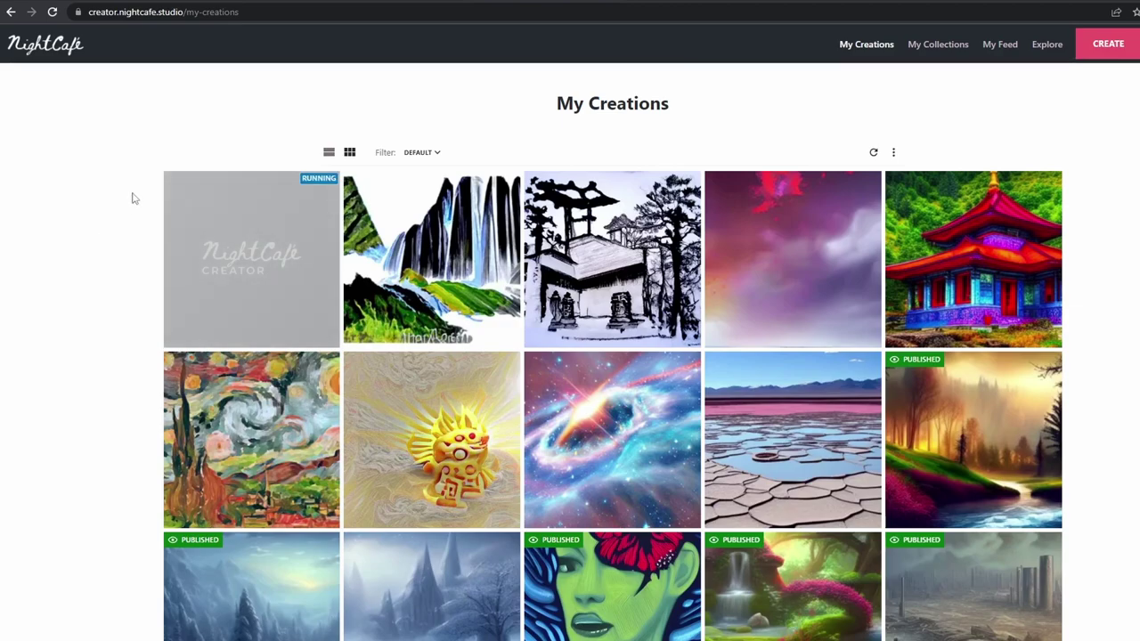
pyautogui.scroll(-1, 132, 197)
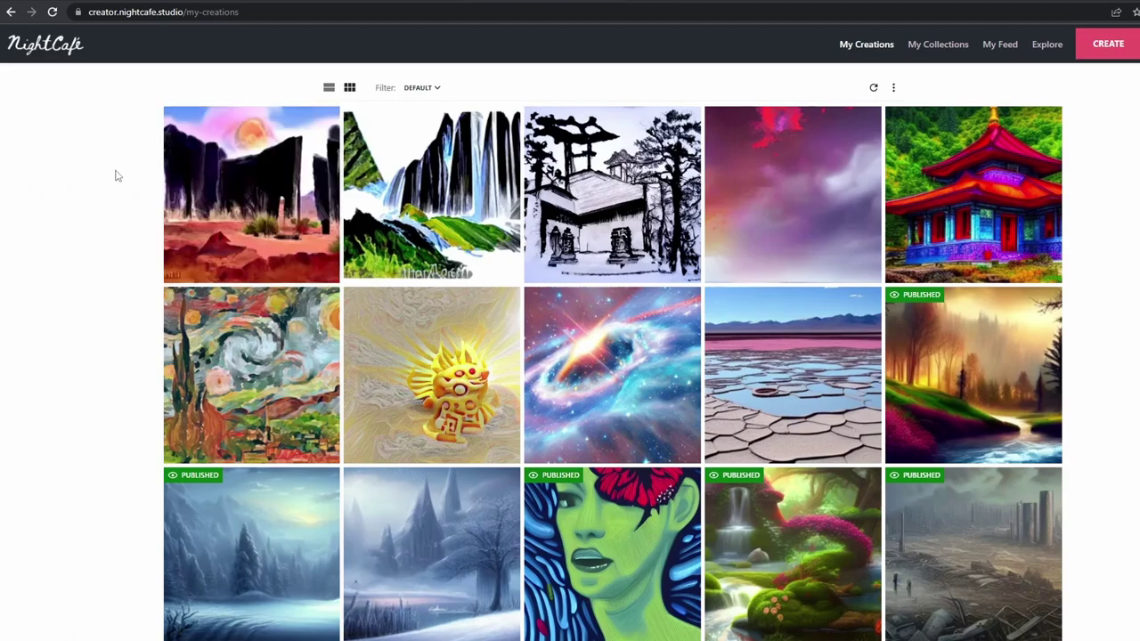
# Open the first My Creations tile, the finished 'Monolith in the desert digital art' image.
pyautogui.moveTo(251, 194)
pyautogui.click(265, 174)
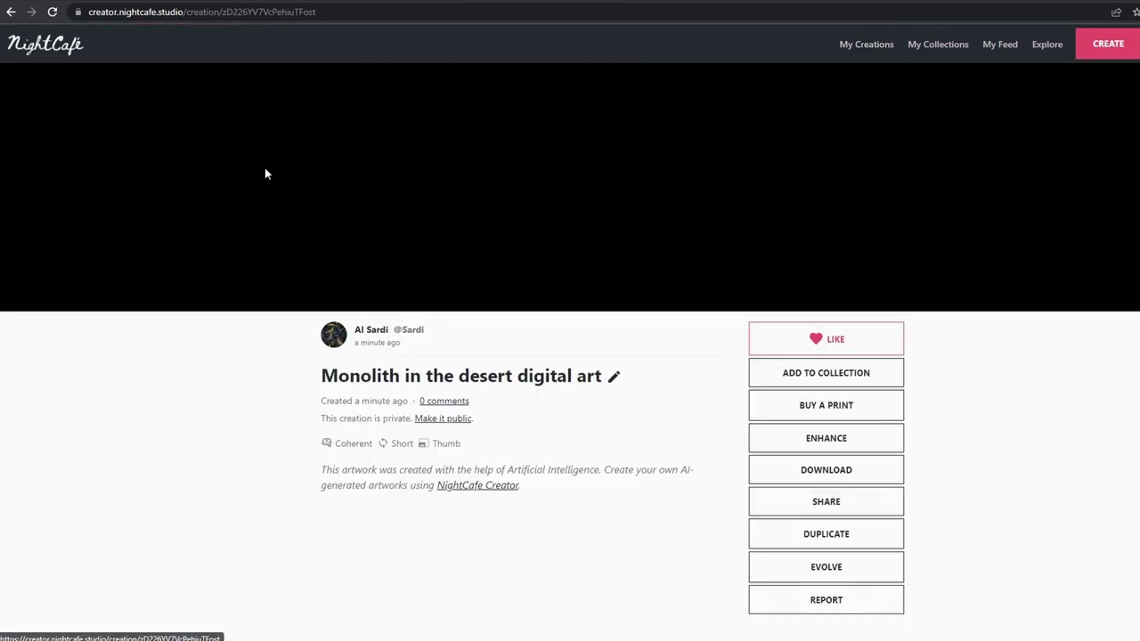